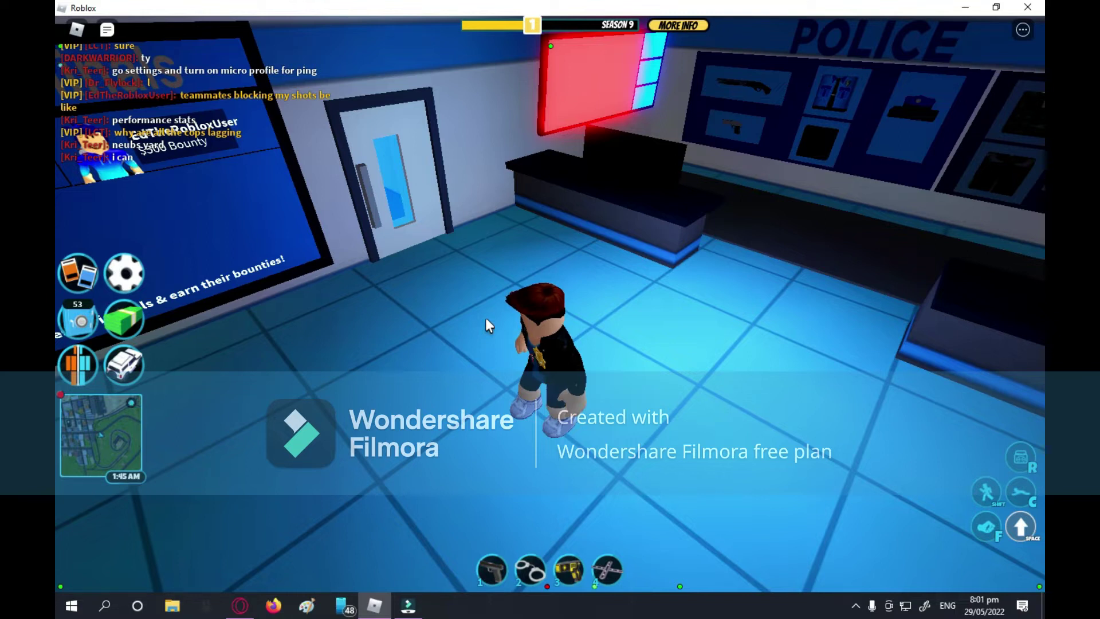
- Switch to the Opera YouTube livestream, then bring the empty untitled Filmora project forward
left_click(232, 608)
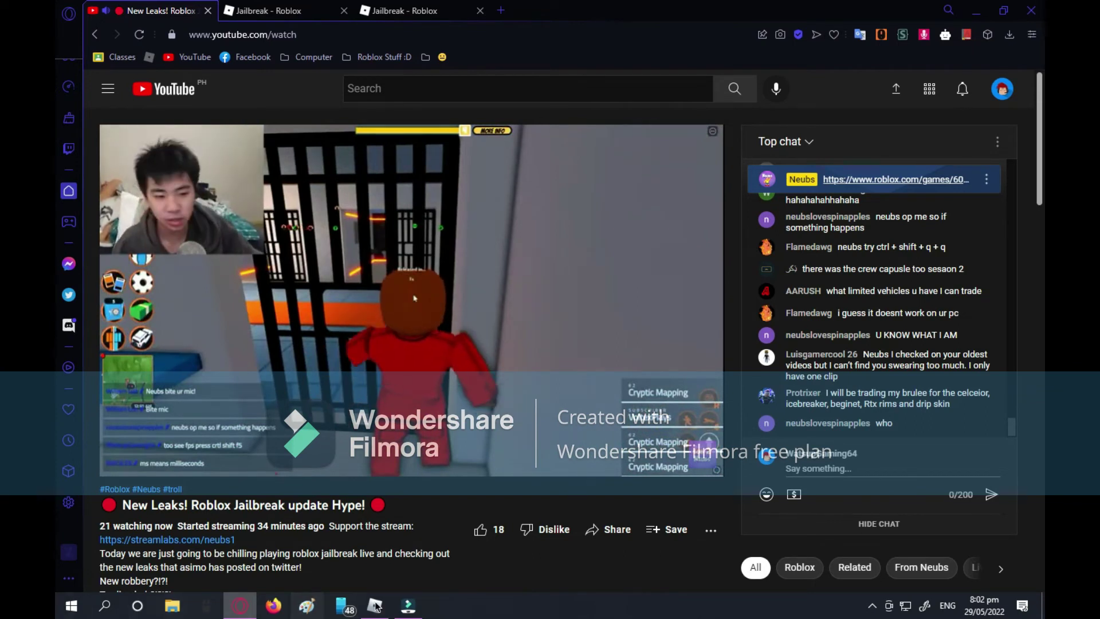
left_click(409, 605)
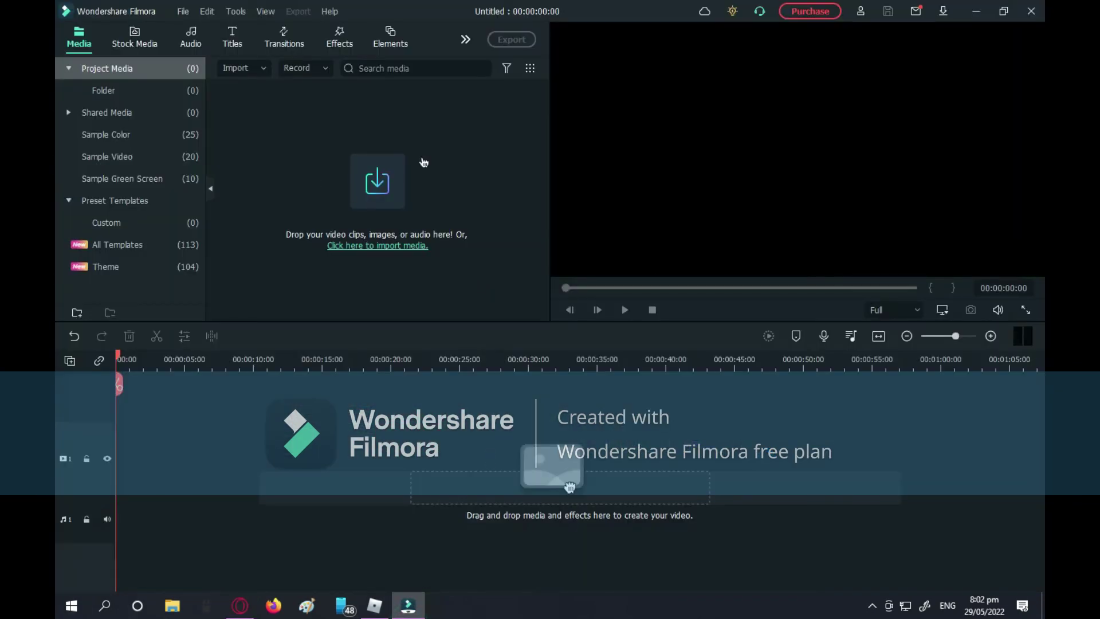